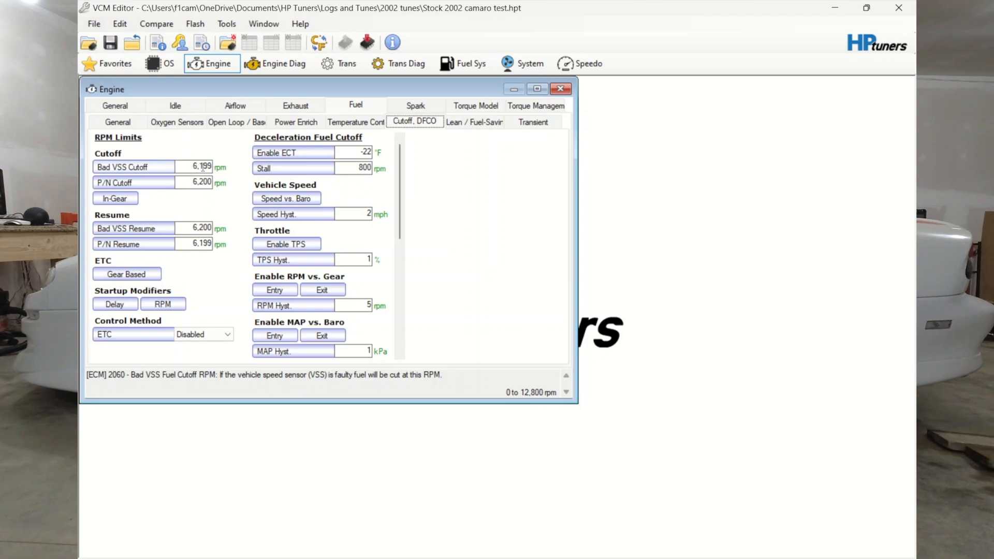
- Set the fuel cutoff RPM limits to 6,399 rpm for Bad VSS Cutoff and 6,400 rpm for P/N Cutoff
click(204, 165)
key(BackSpace)
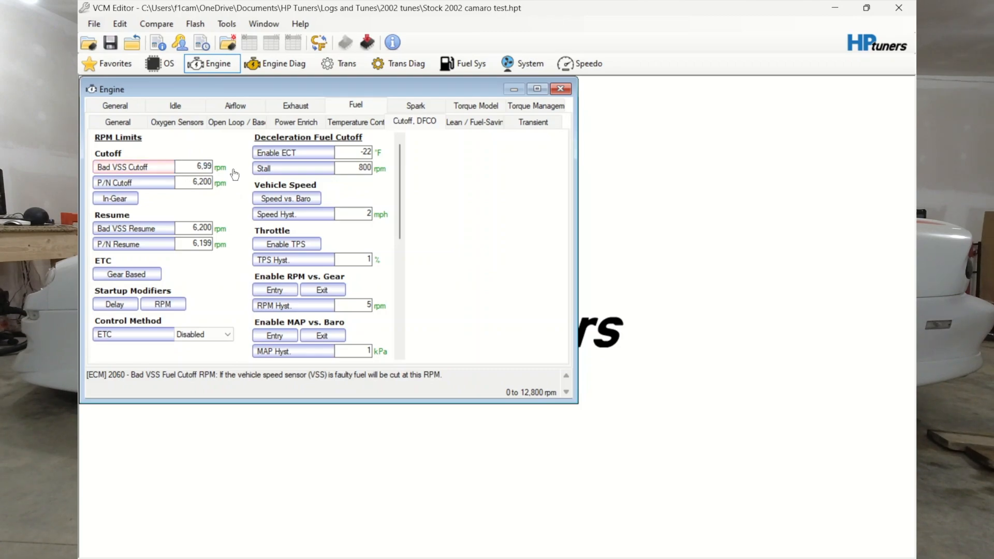
text(3)
click(201, 181)
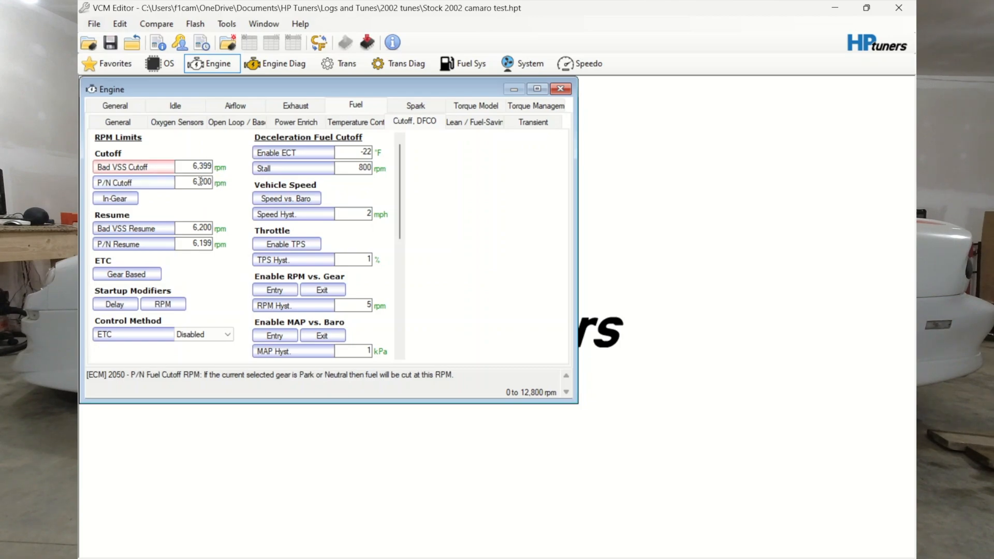
click(200, 182)
key(BackSpace)
text(4)
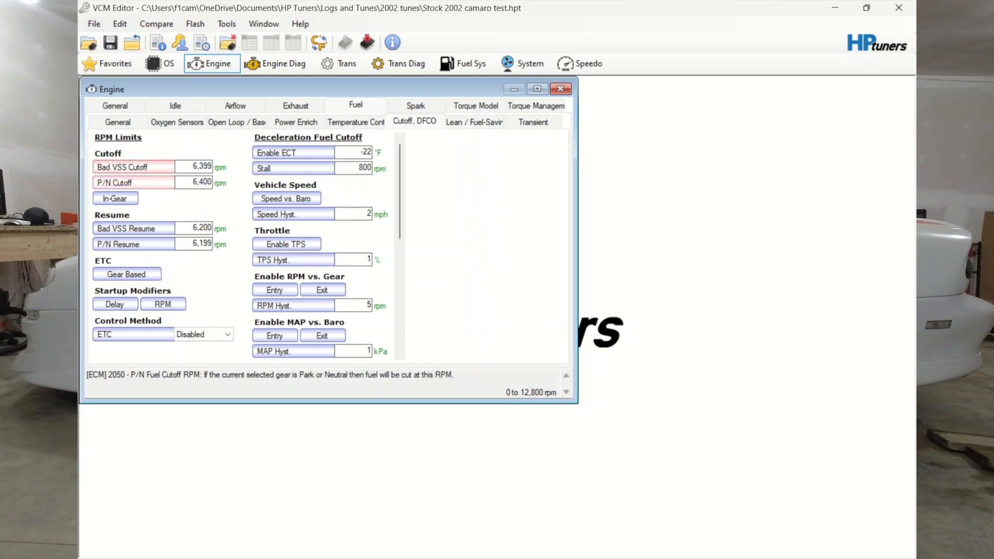
- Set Bad VSS Resume to 6,400 rpm and P/N Resume to 6,399 rpm, and close the Engine settings
click(204, 224)
key(BackSpace)
text(4)
click(202, 243)
key(BackSpace)
text(3)
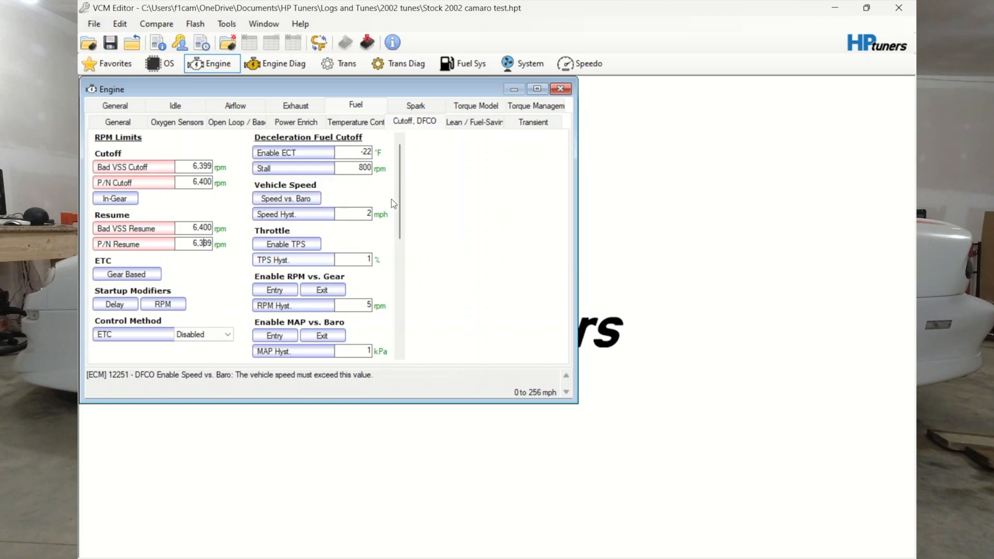
click(564, 90)
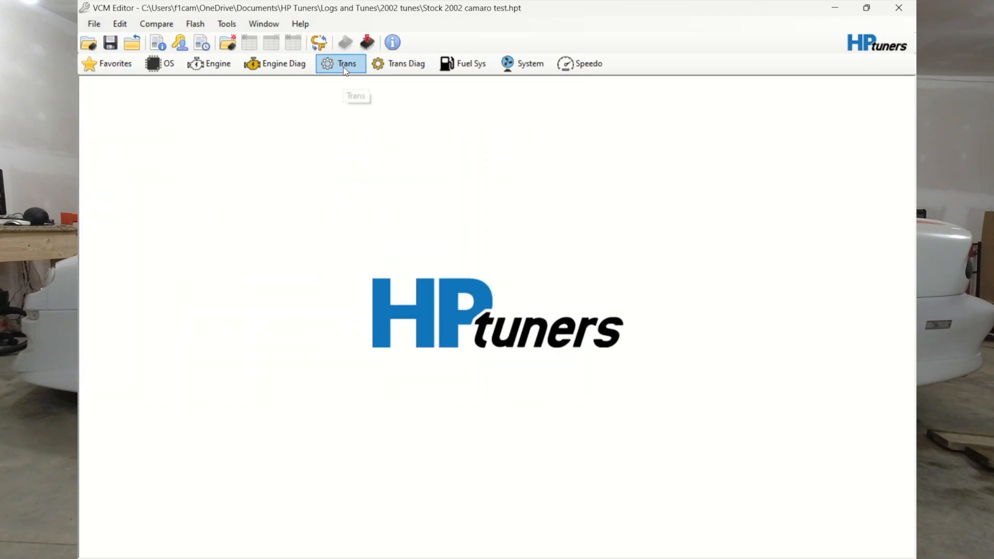
- Add 200 rpm to all shifts in the transmission's Normal mode full throttle shift RPM table
click(343, 67)
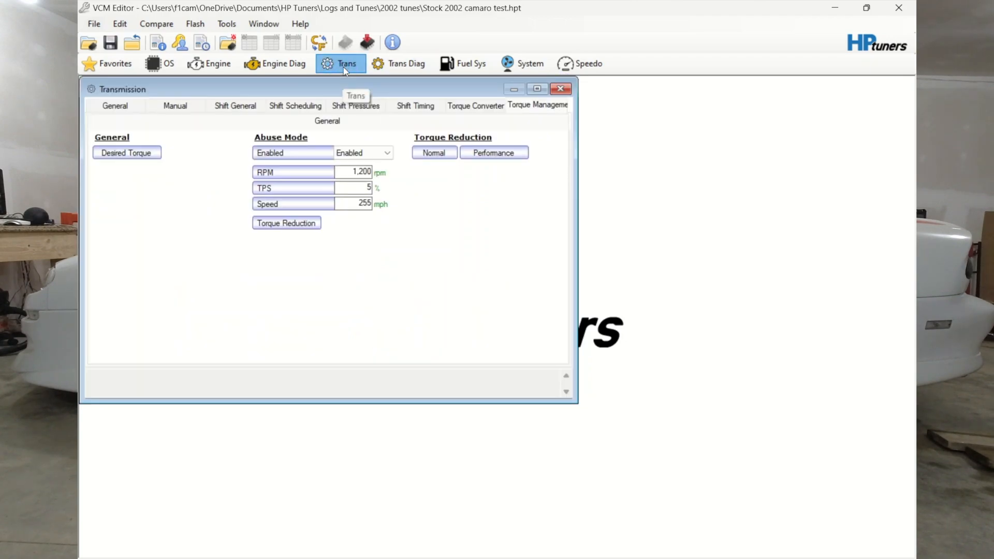
click(316, 105)
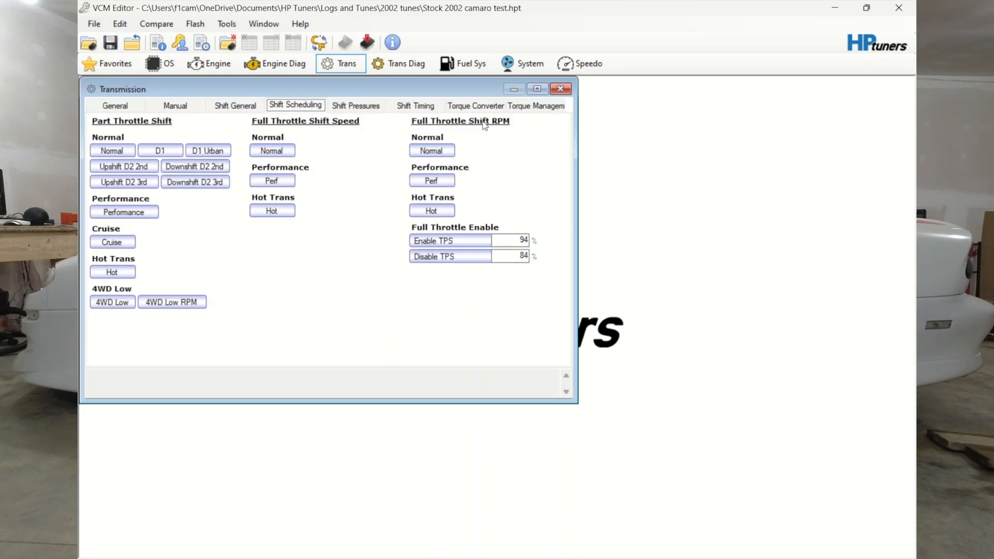
click(444, 156)
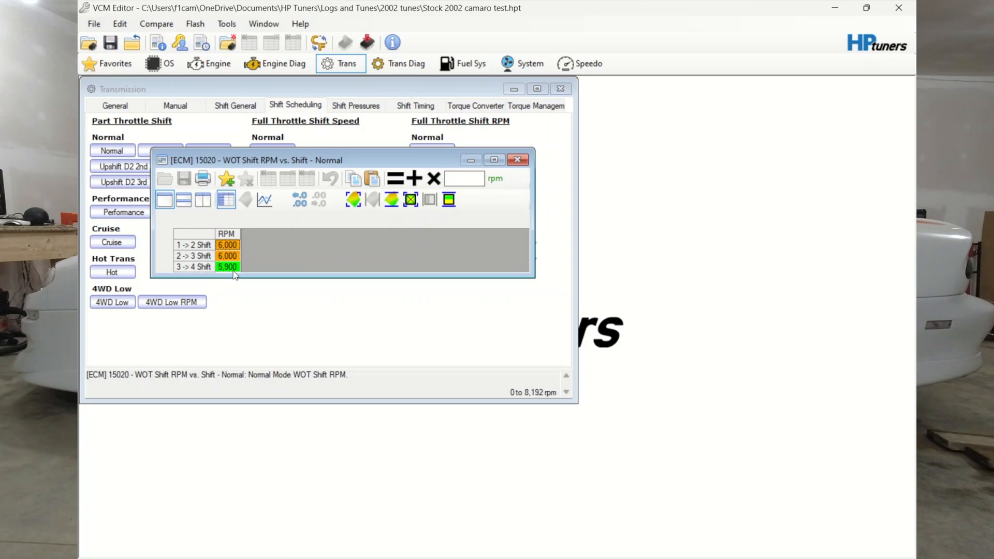
click(202, 234)
click(464, 179)
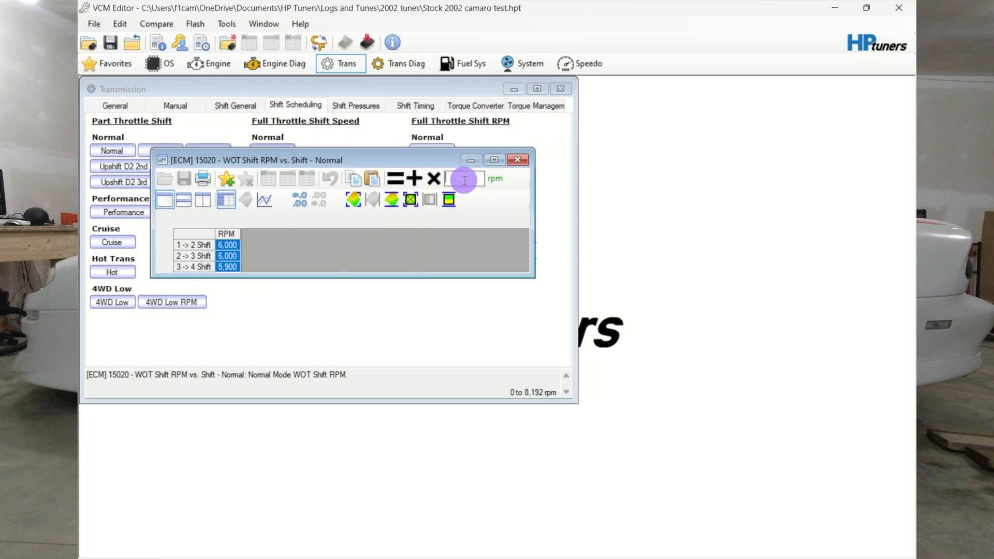
text(200)
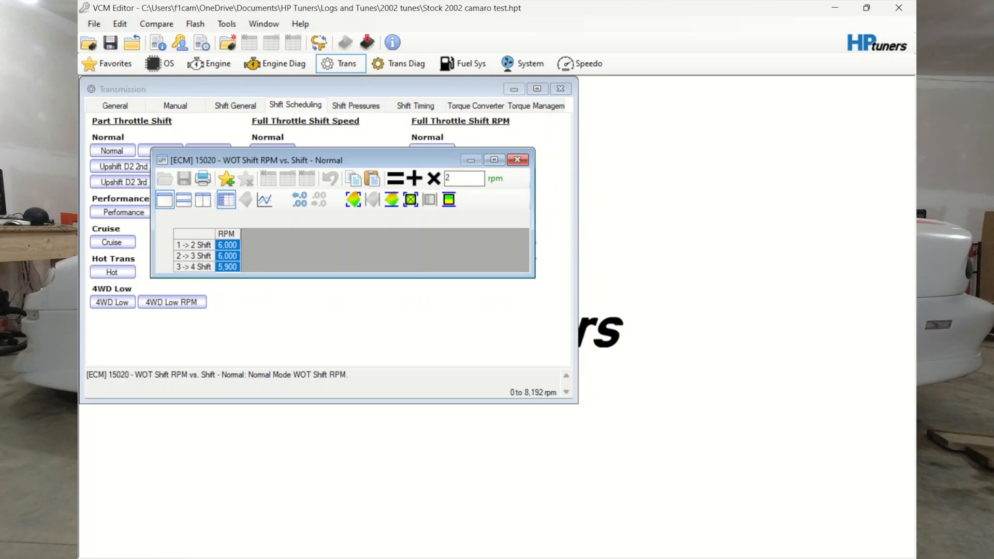
click(415, 183)
click(518, 160)
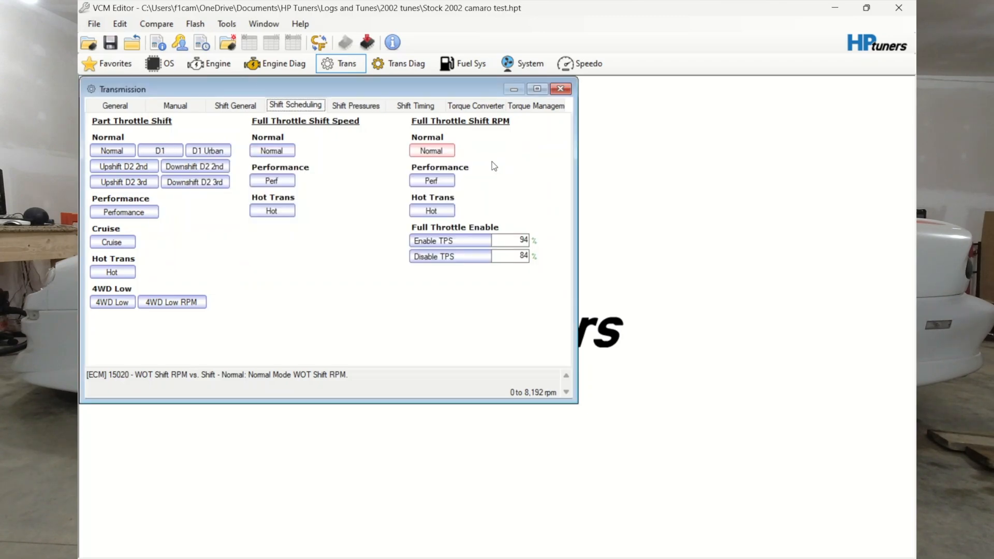
- Copy all values of the Normal mode full throttle shift RPM table
click(433, 181)
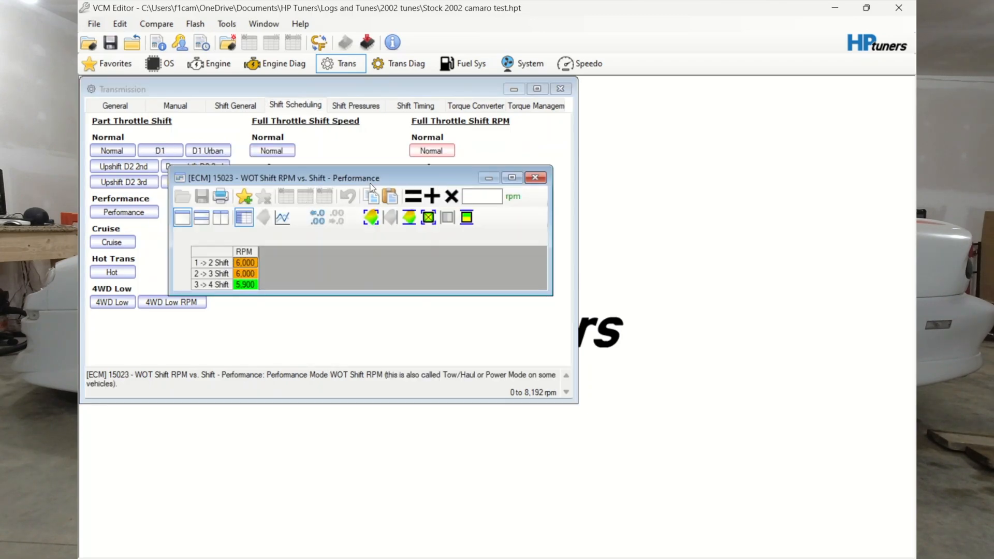
click(534, 178)
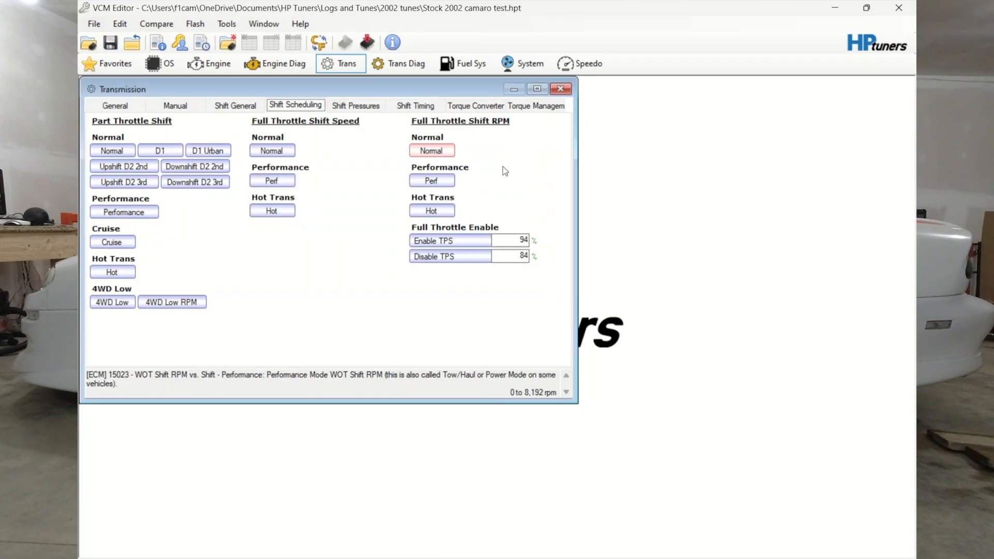
click(440, 150)
click(185, 239)
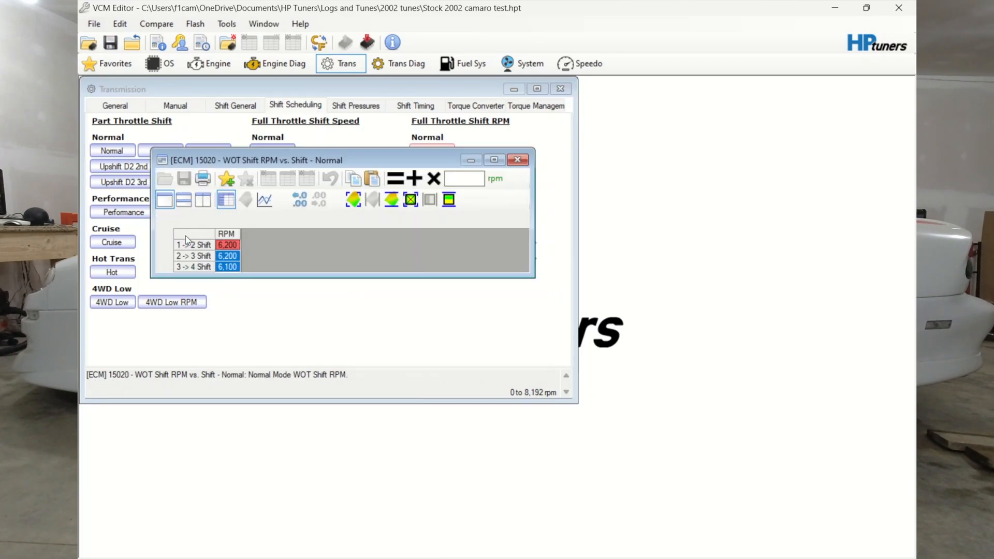
right_click(186, 236)
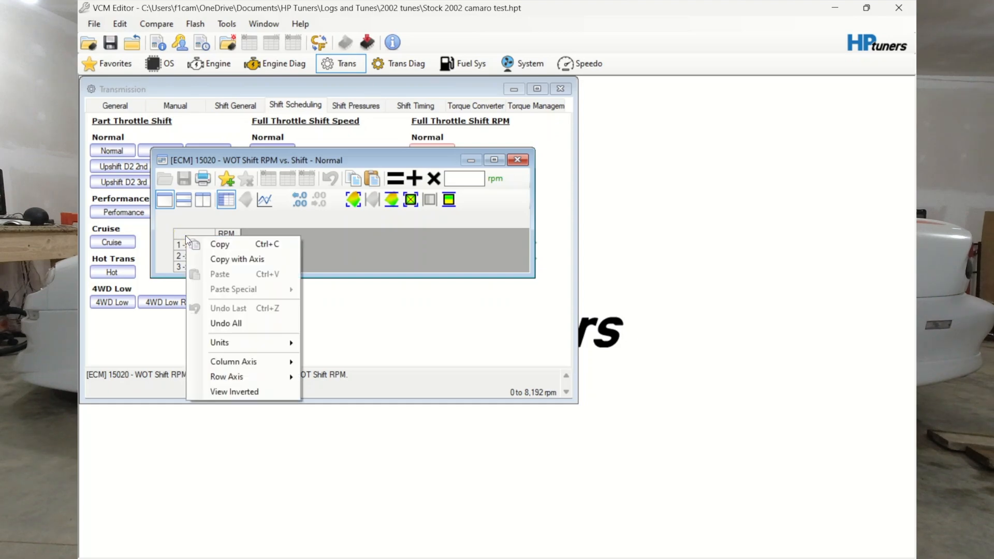
click(224, 247)
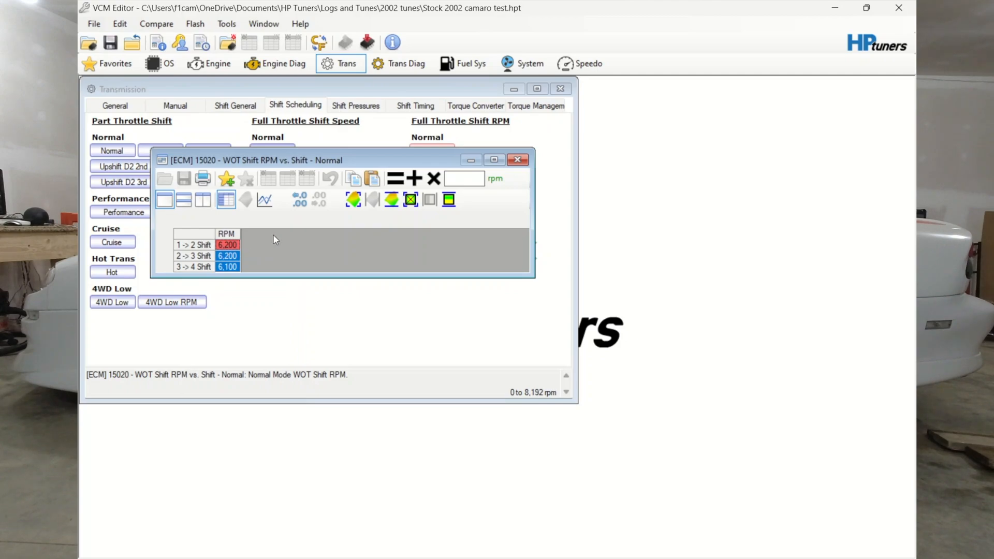
click(517, 160)
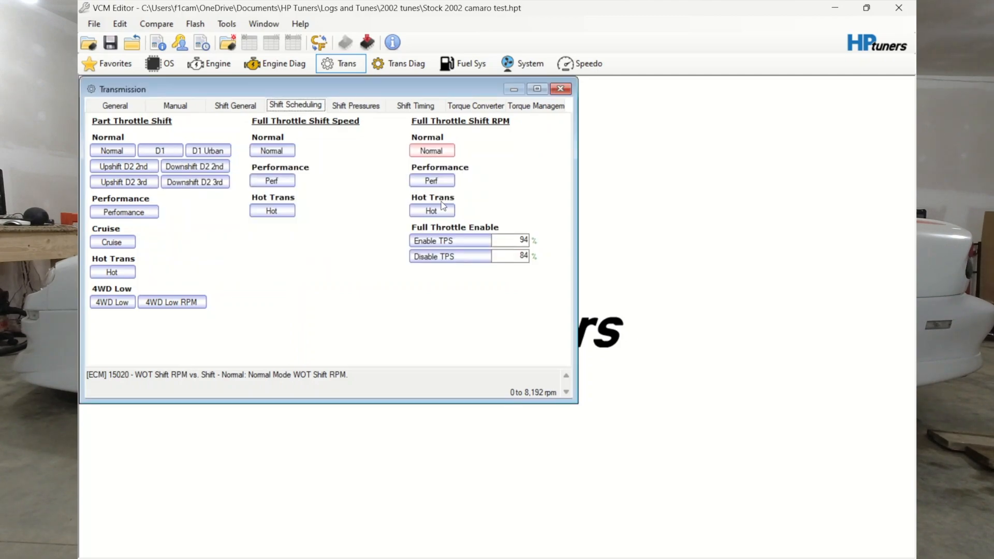
- Paste the copied shift RPM values over the whole Performance mode full throttle shift RPM table
click(439, 179)
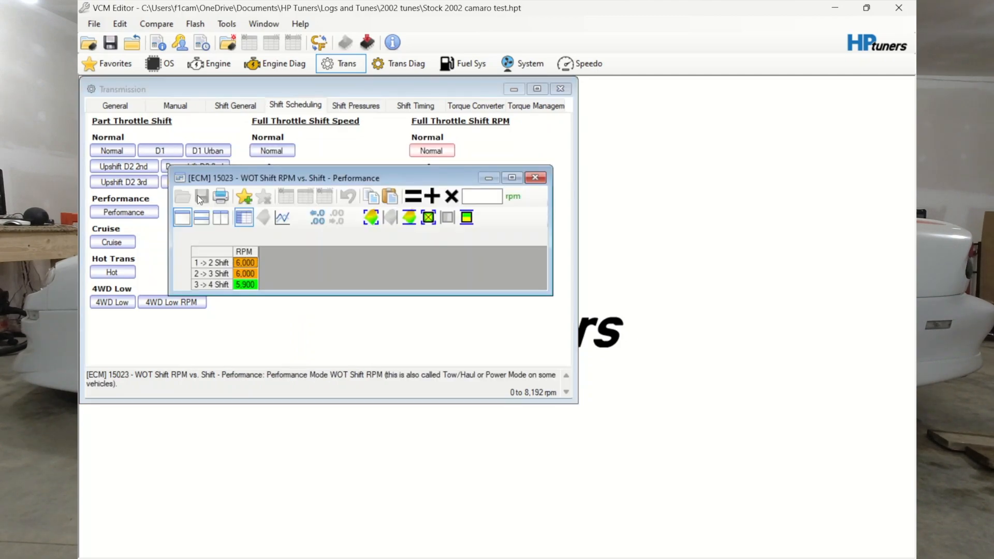
click(212, 250)
right_click(212, 247)
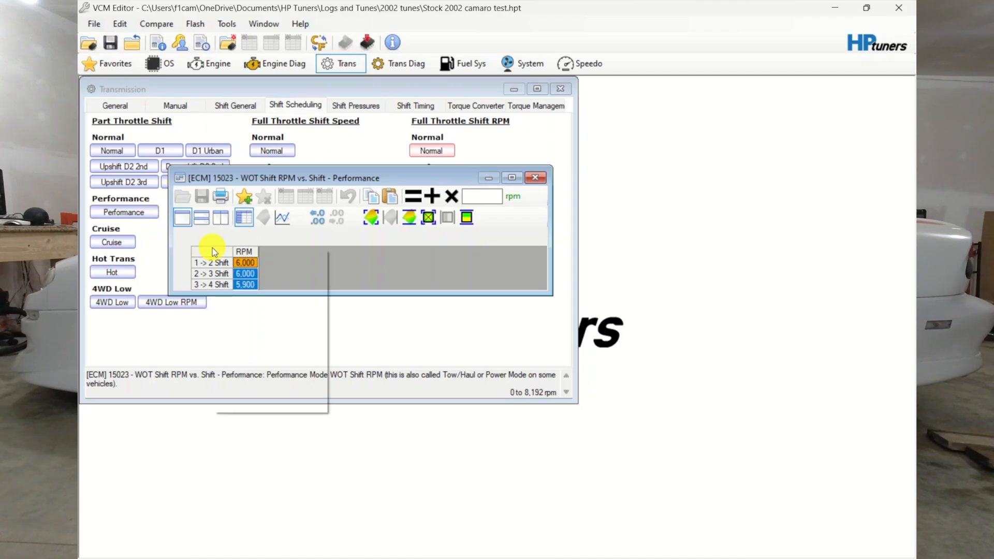
click(253, 286)
click(535, 177)
- Paste the copied shift RPM values over the whole Hot Trans full throttle shift RPM table
click(433, 210)
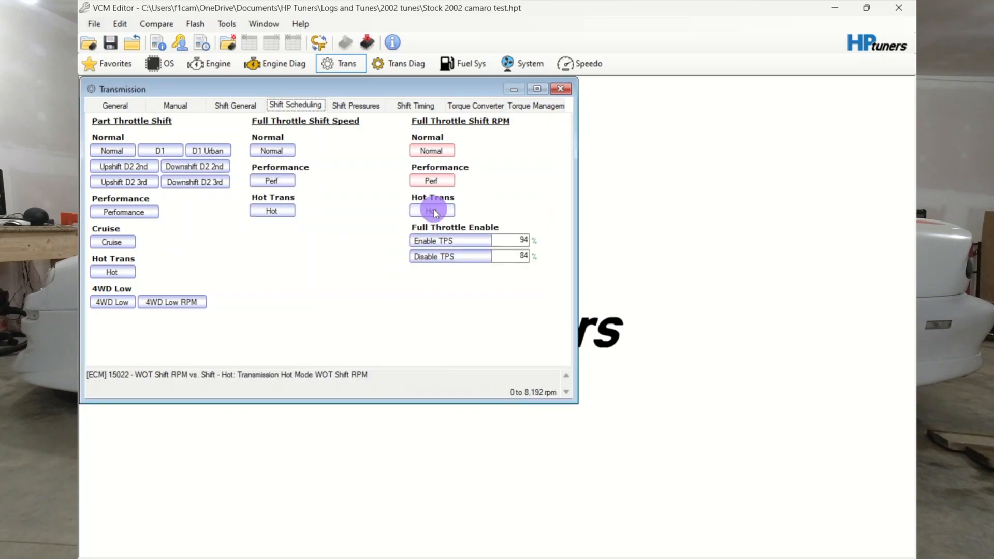
click(241, 271)
right_click(242, 271)
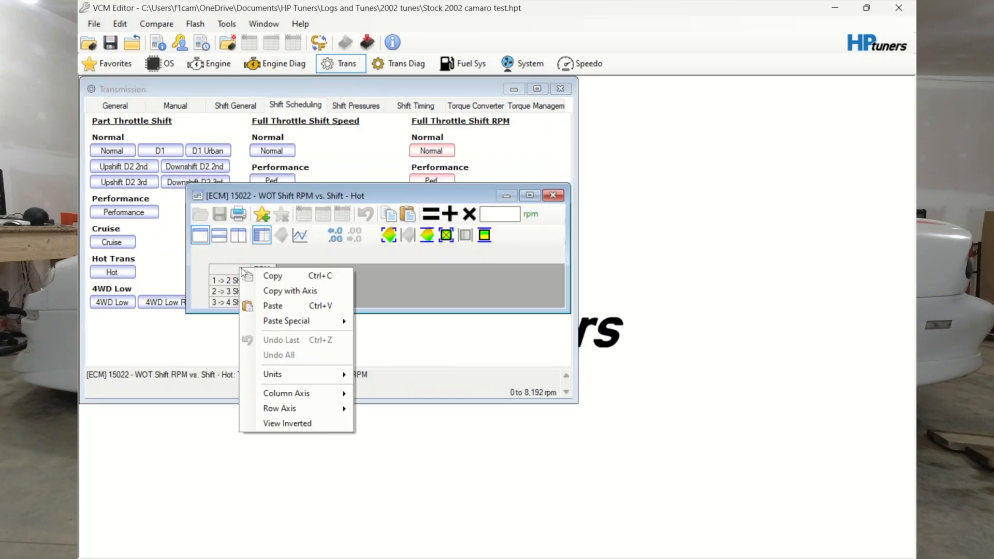
click(299, 310)
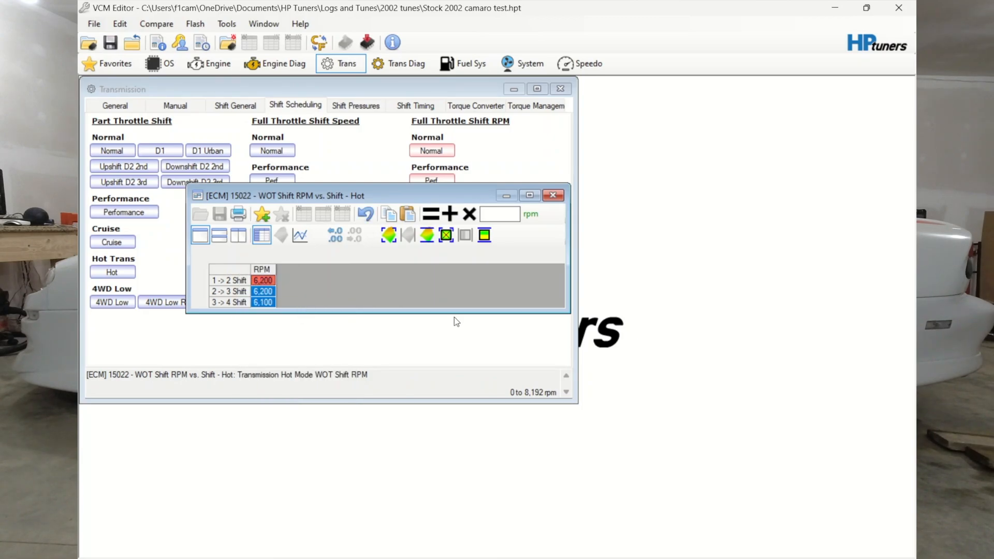
click(553, 196)
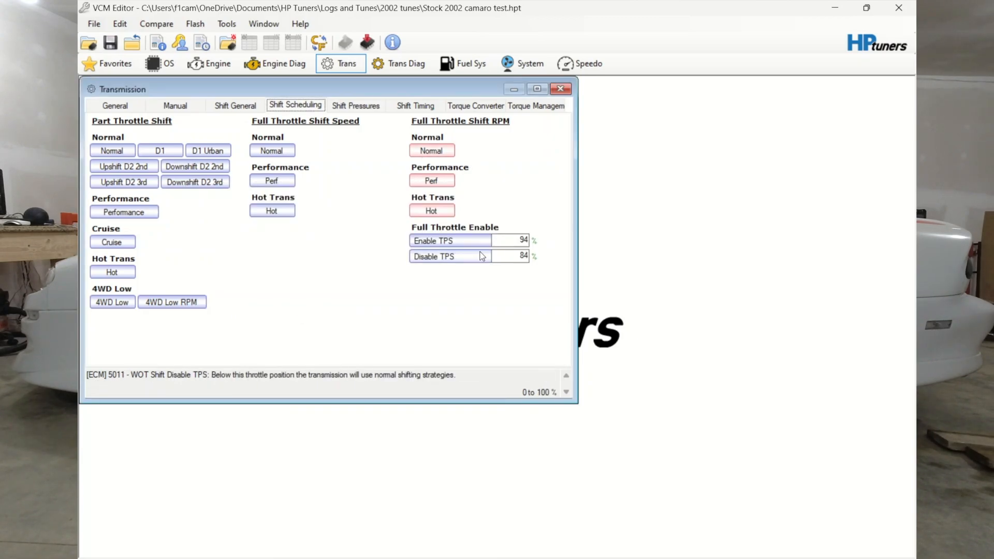
- Review the Normal part throttle shift speed table and the Normal full throttle shift RPM table, and close the Transmission settings
click(116, 149)
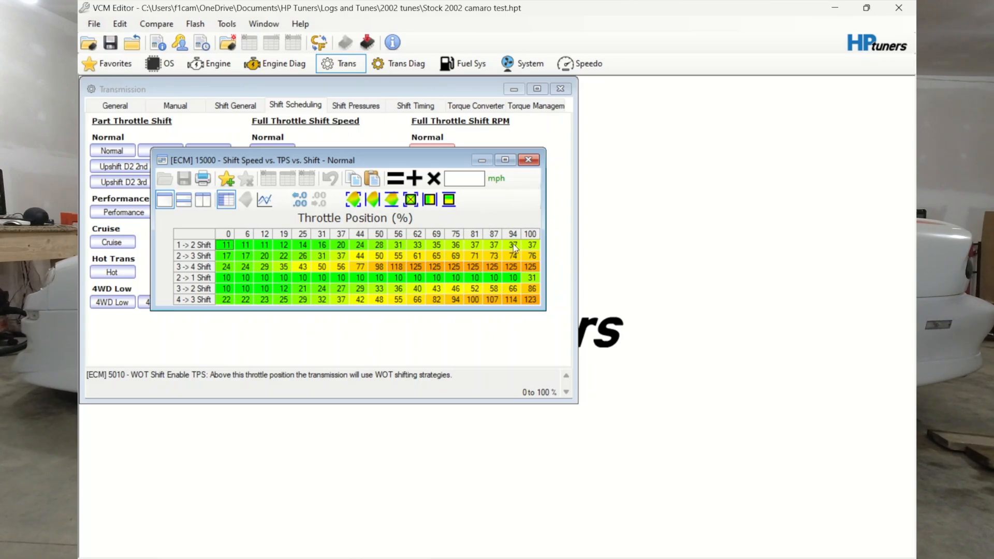
click(527, 161)
click(429, 150)
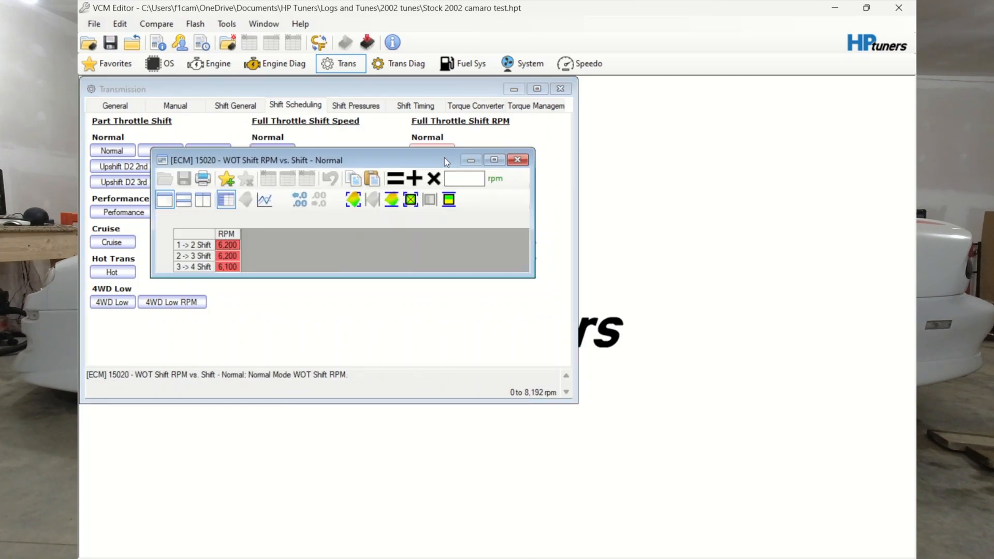
click(520, 162)
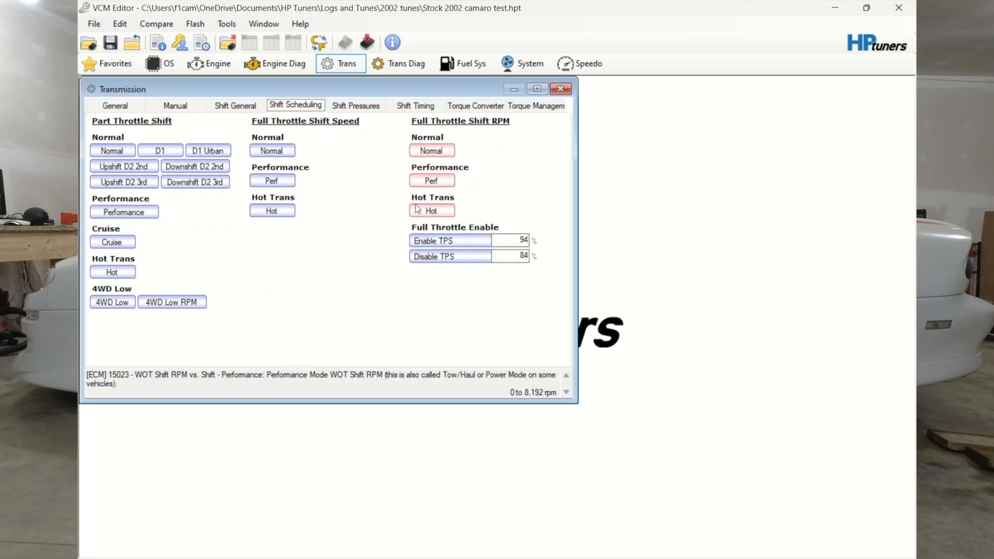
click(561, 90)
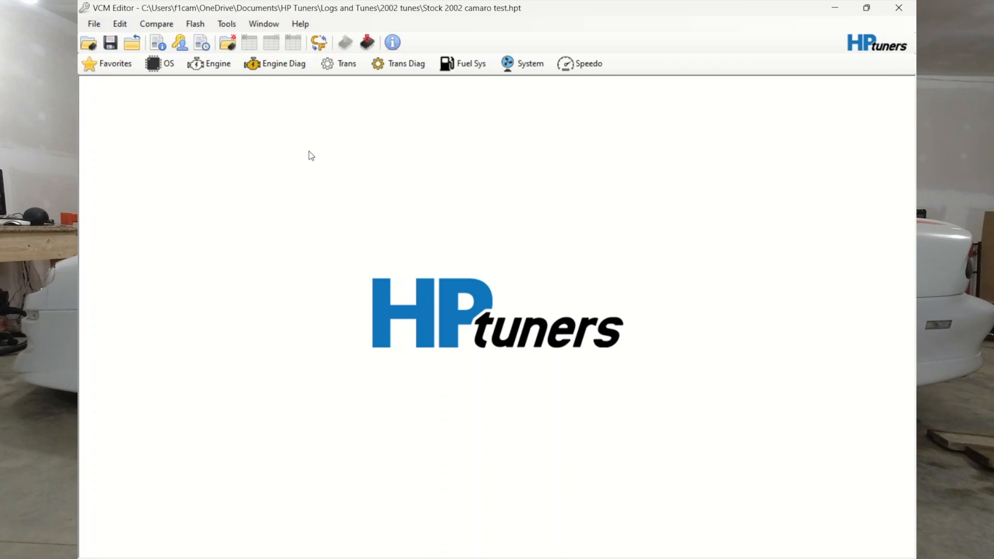
- Load the tune file "NEW High timing tune - SLP INTAKE - Copy" as the comparison file
click(227, 42)
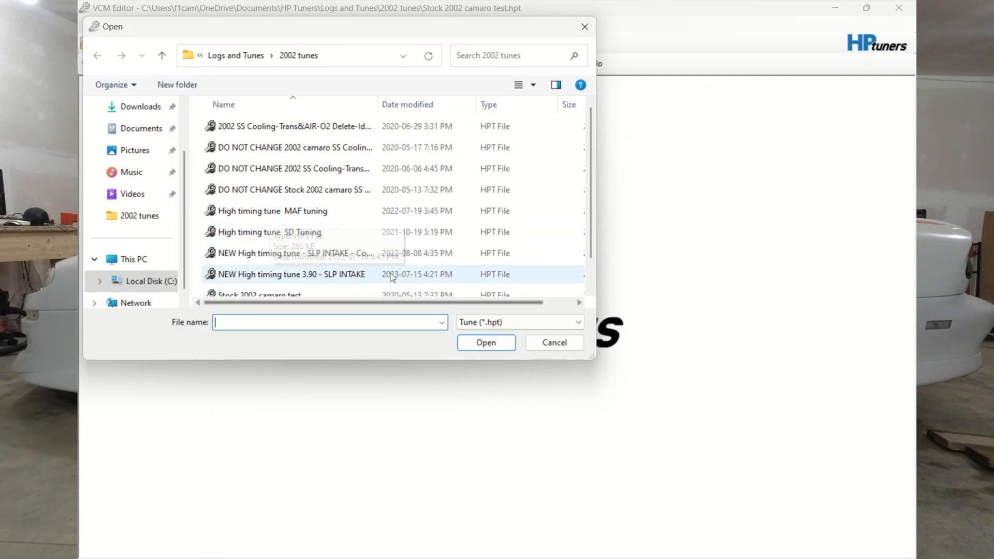
click(339, 254)
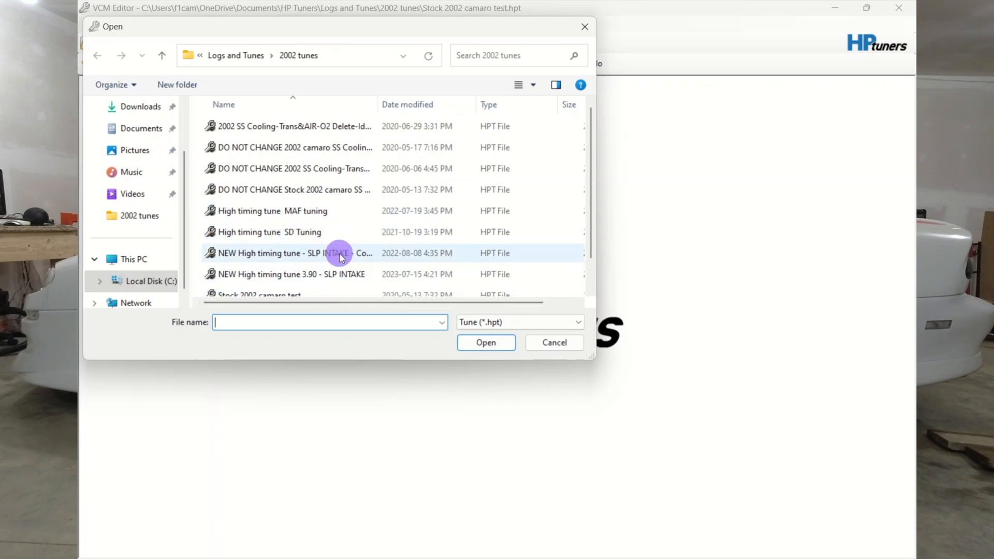
click(489, 349)
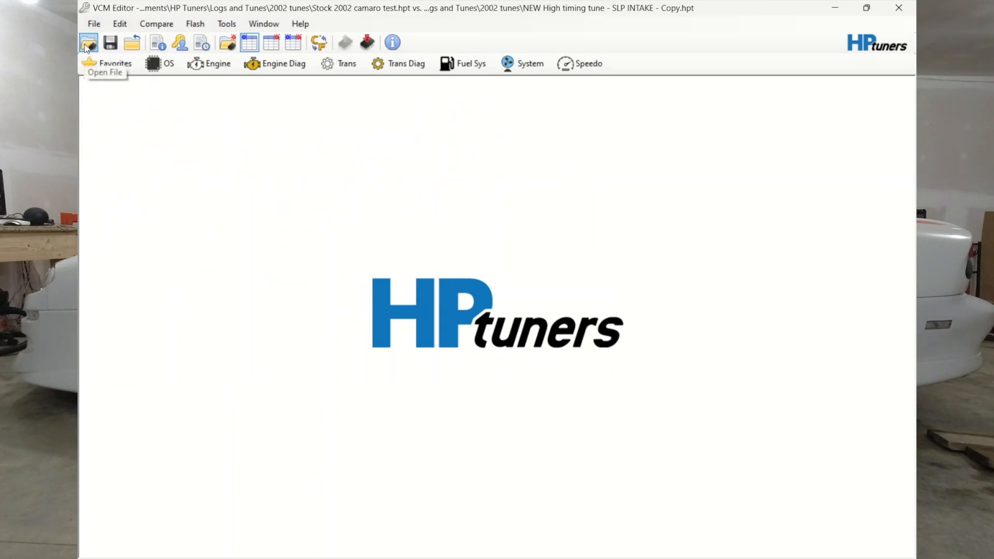
- Compare the Normal part throttle shift speed table between the stock tune and the comparison tune
click(337, 64)
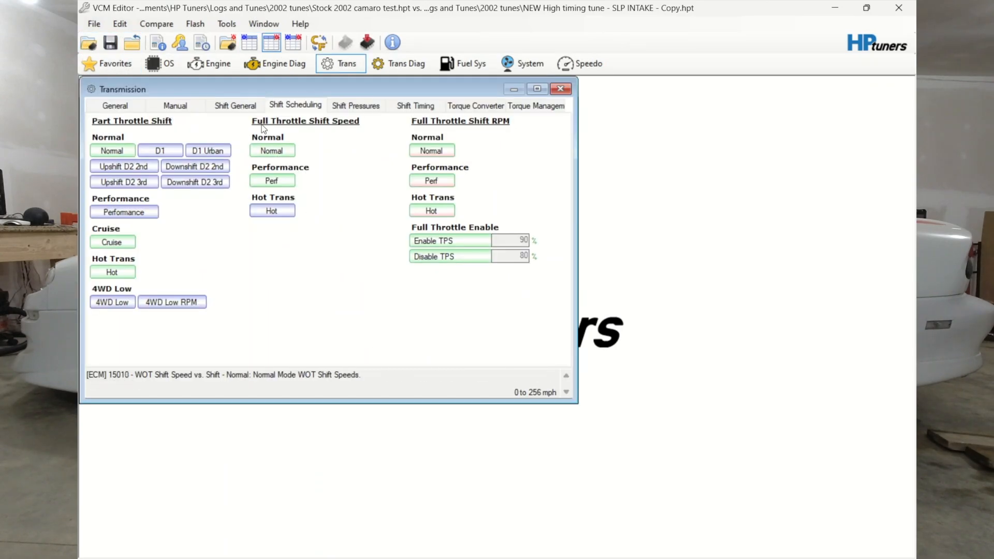
click(117, 151)
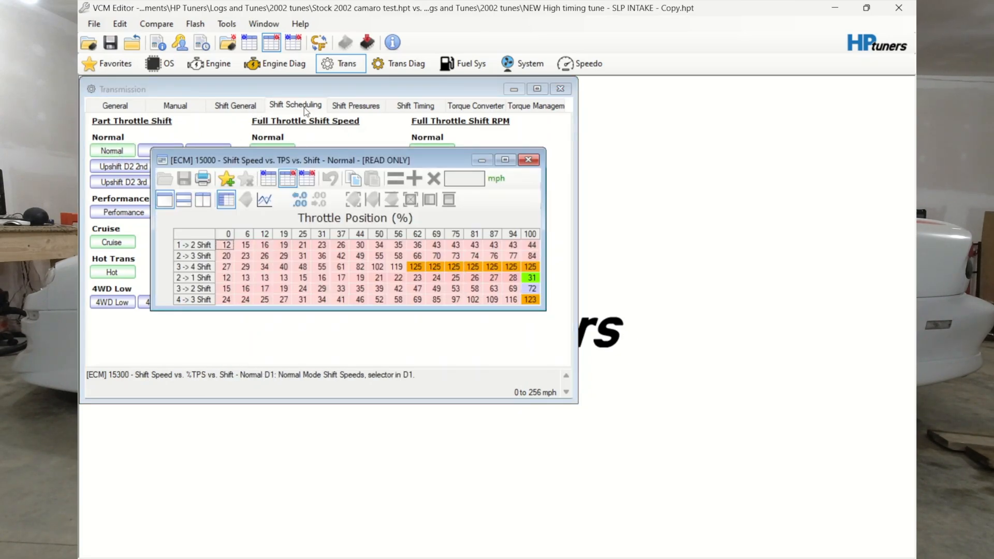
click(251, 47)
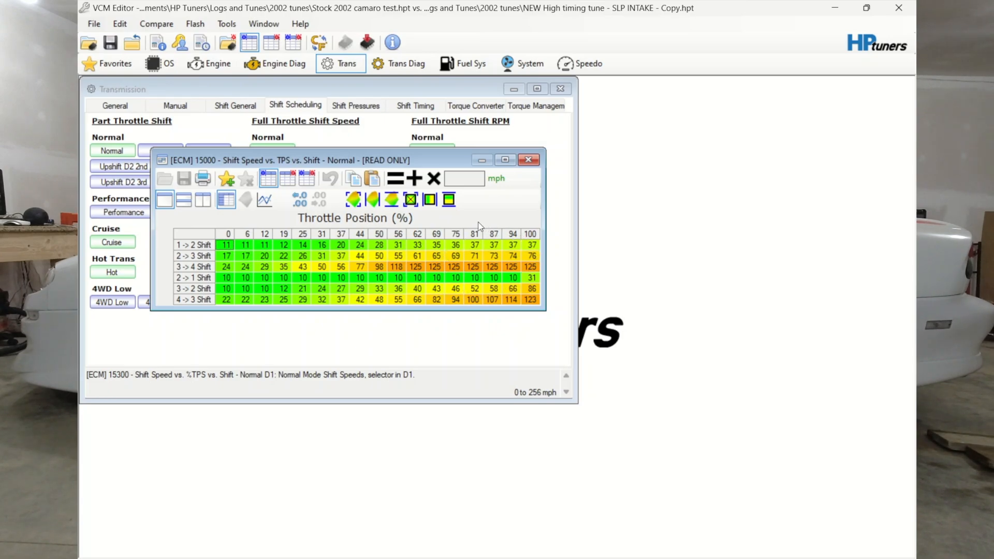
click(267, 46)
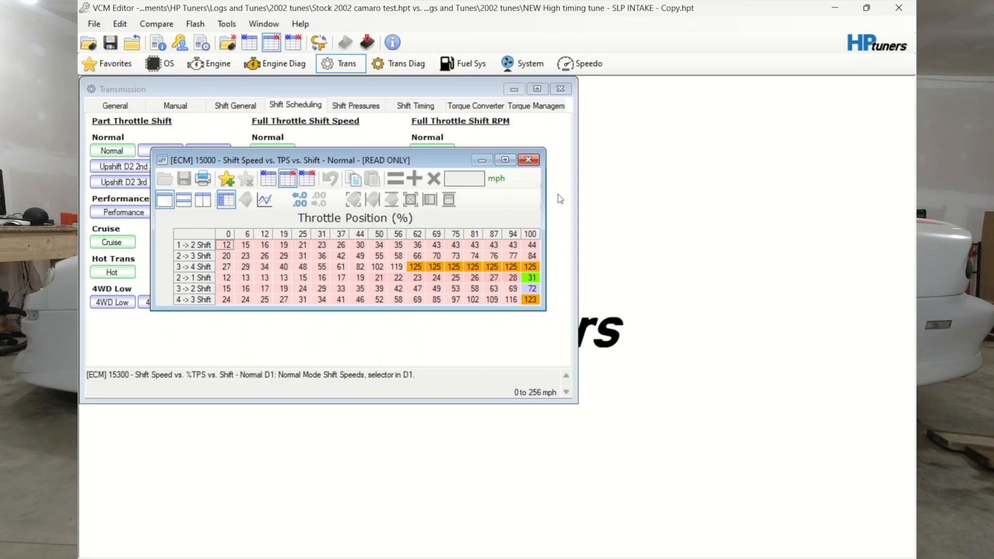
click(528, 165)
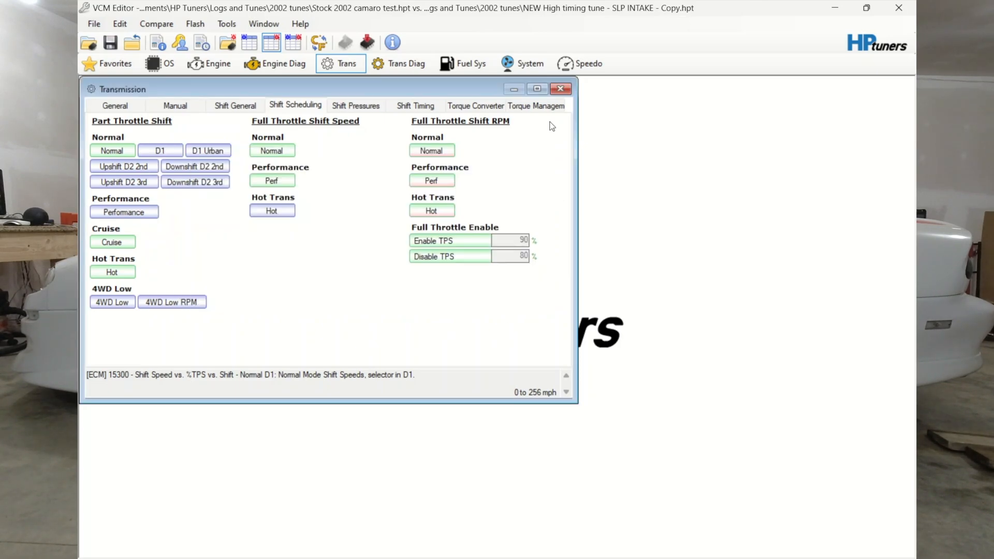
- Close the Transmission settings and examine the engine DTC list for differences between the stock tune and the comparison tune
click(559, 90)
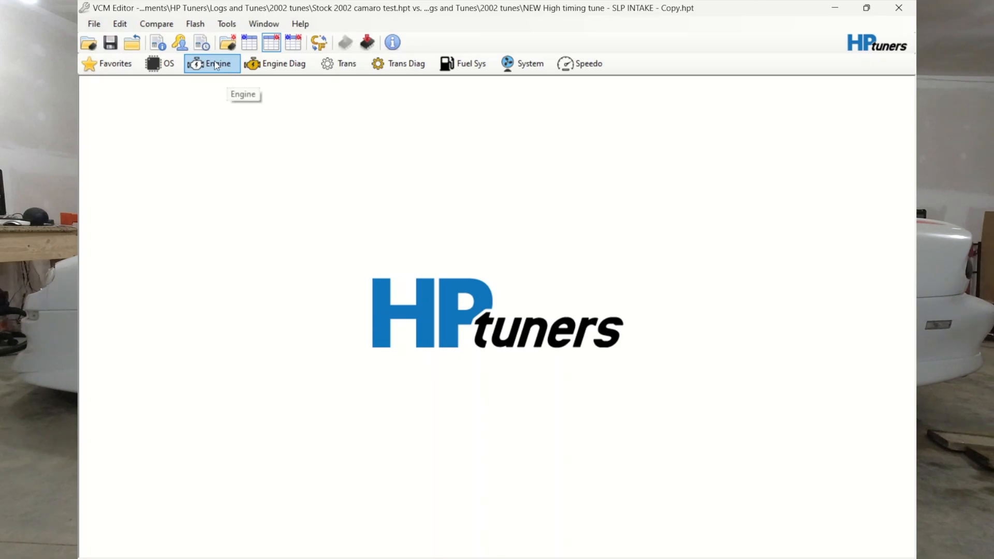
click(284, 68)
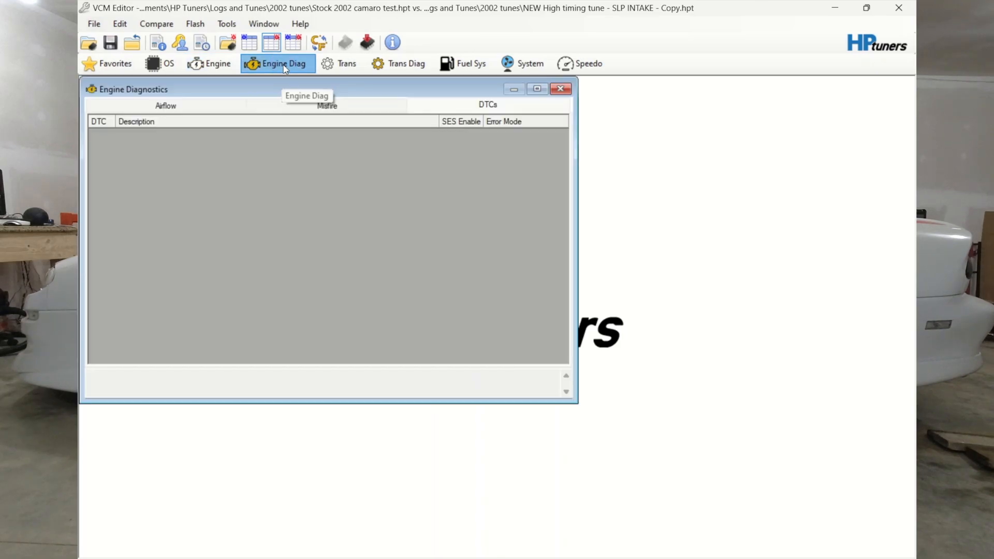
scroll(353, 223, down, 5)
scroll(353, 222, down, 4)
scroll(353, 223, up, 4)
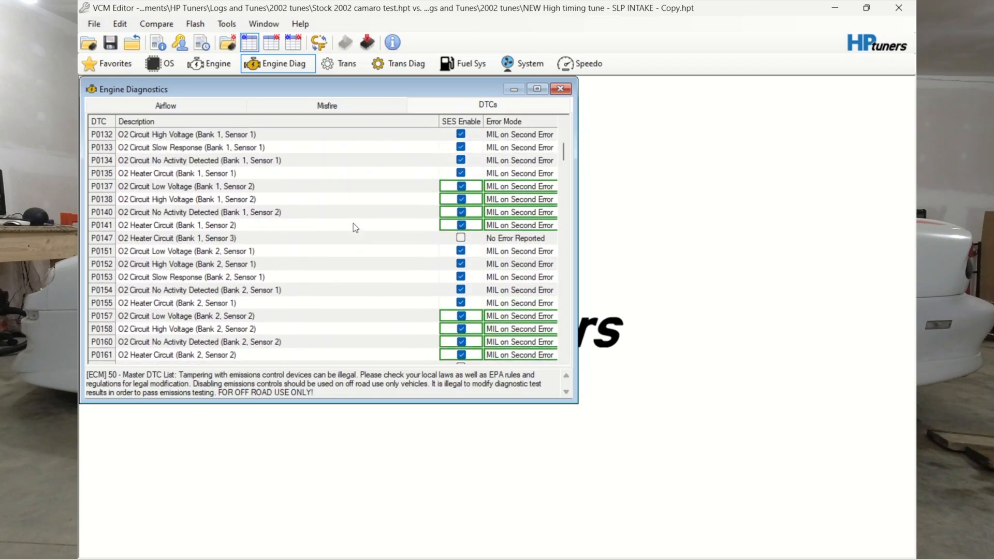
scroll(334, 229, down, 7)
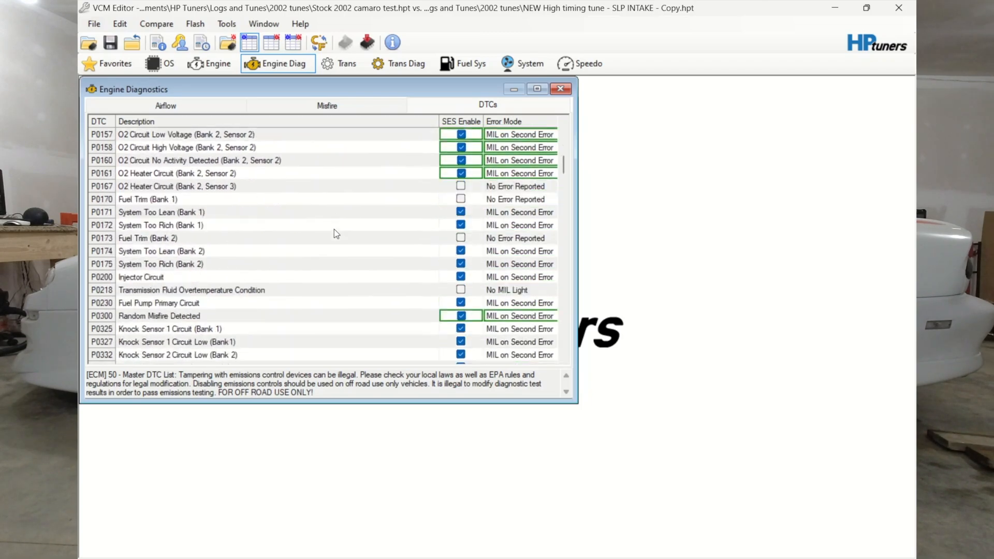
scroll(334, 228, down, 9)
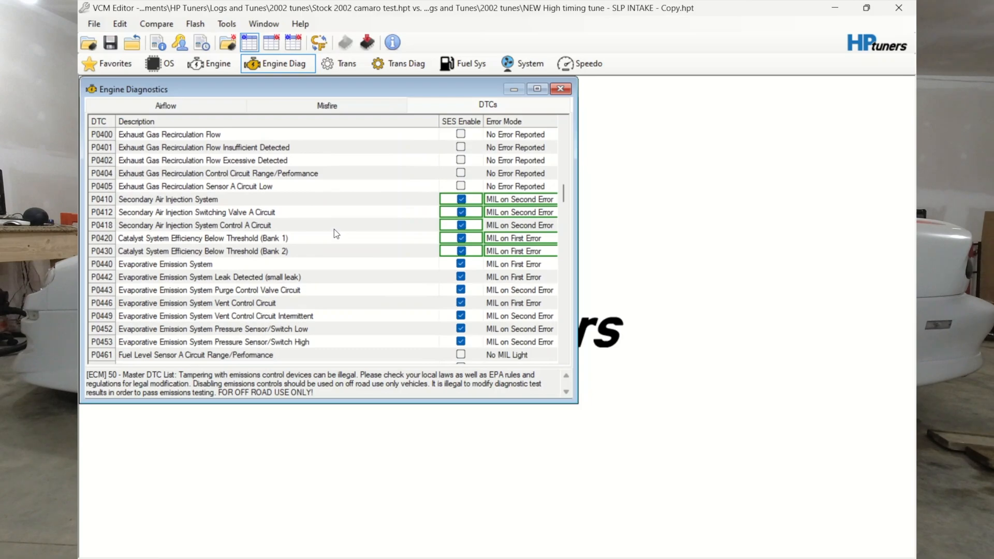
scroll(334, 228, up, 1)
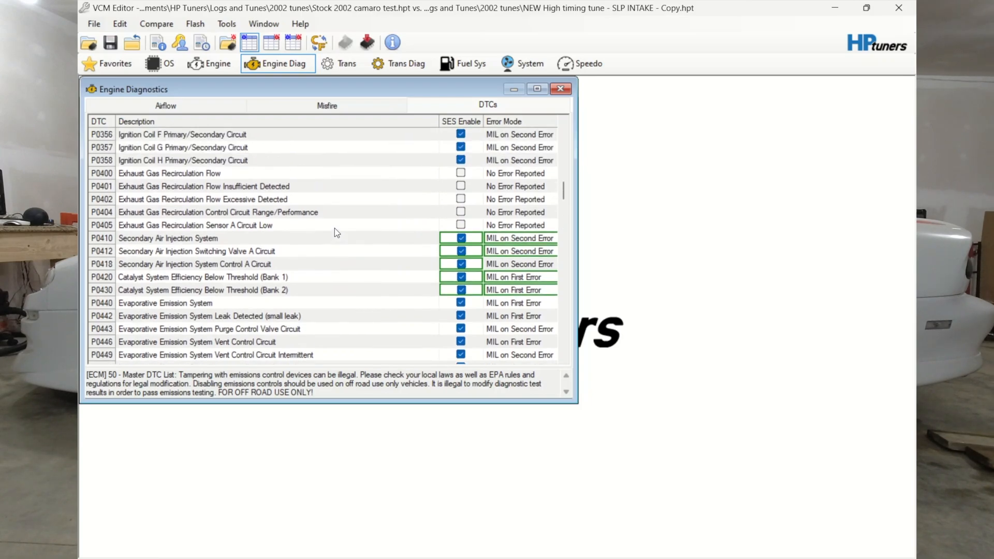